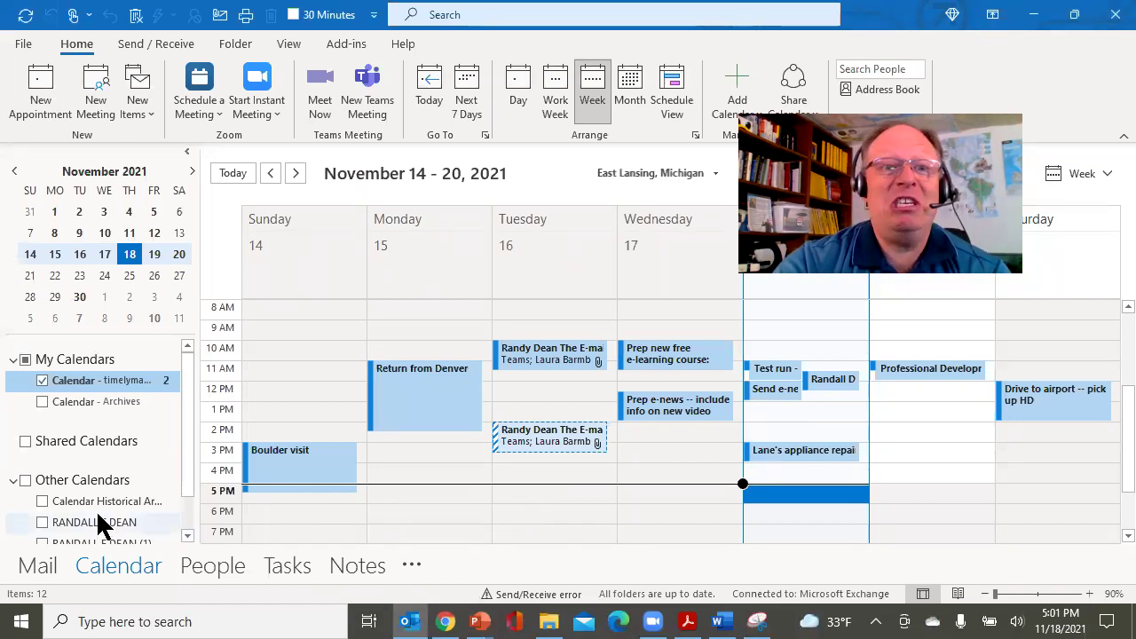
click(42, 522)
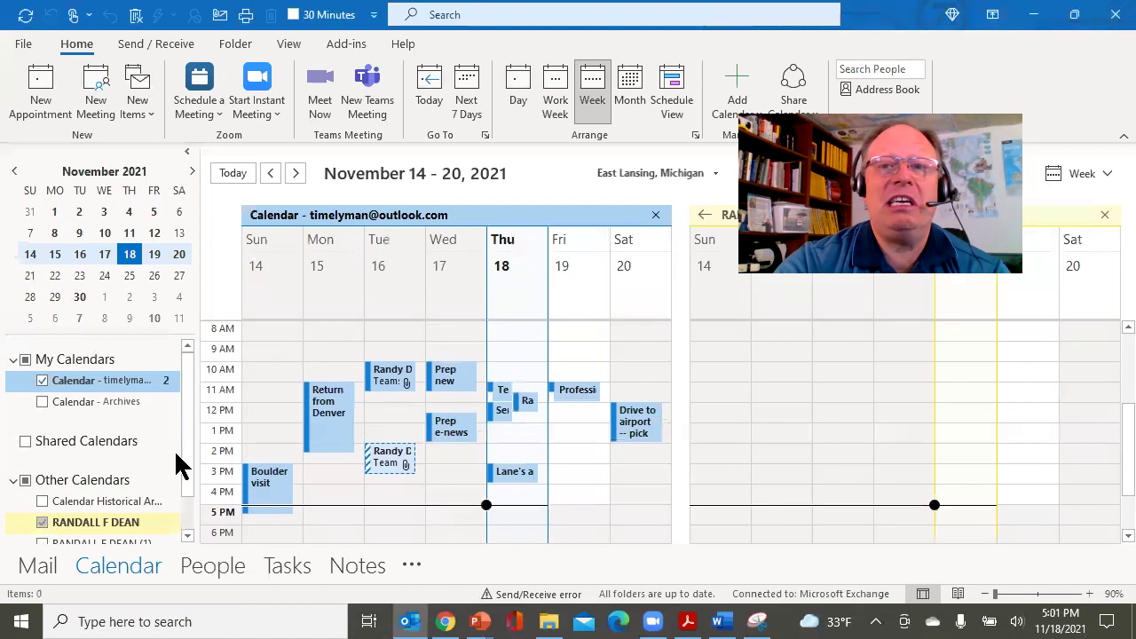
scroll(169, 459, down, 2)
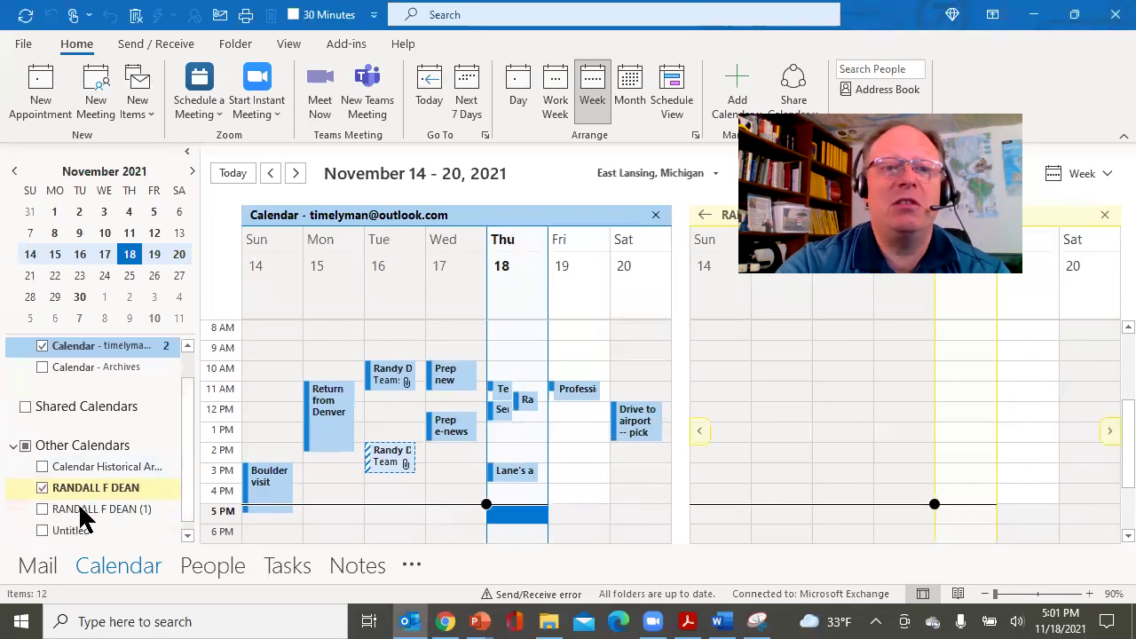
click(42, 509)
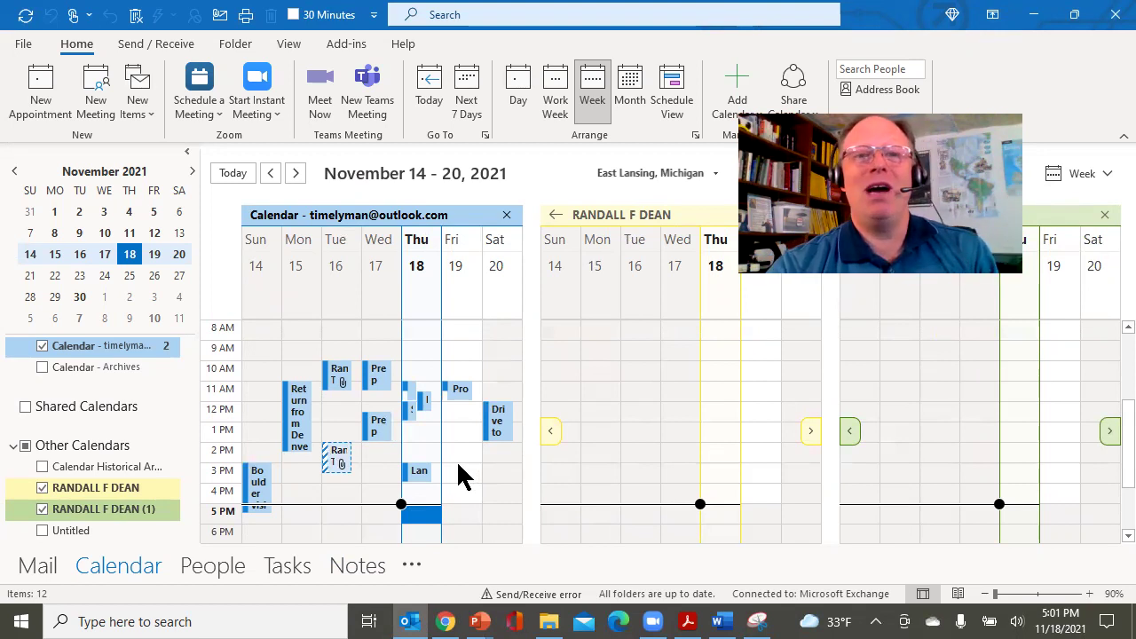
click(1105, 216)
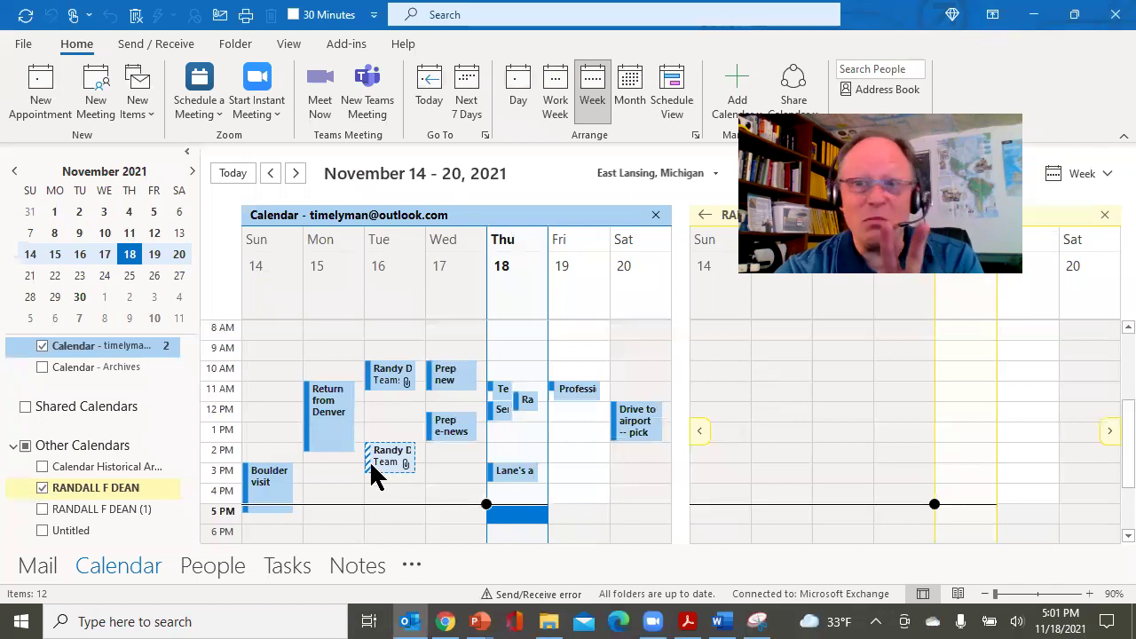
right_click(94, 515)
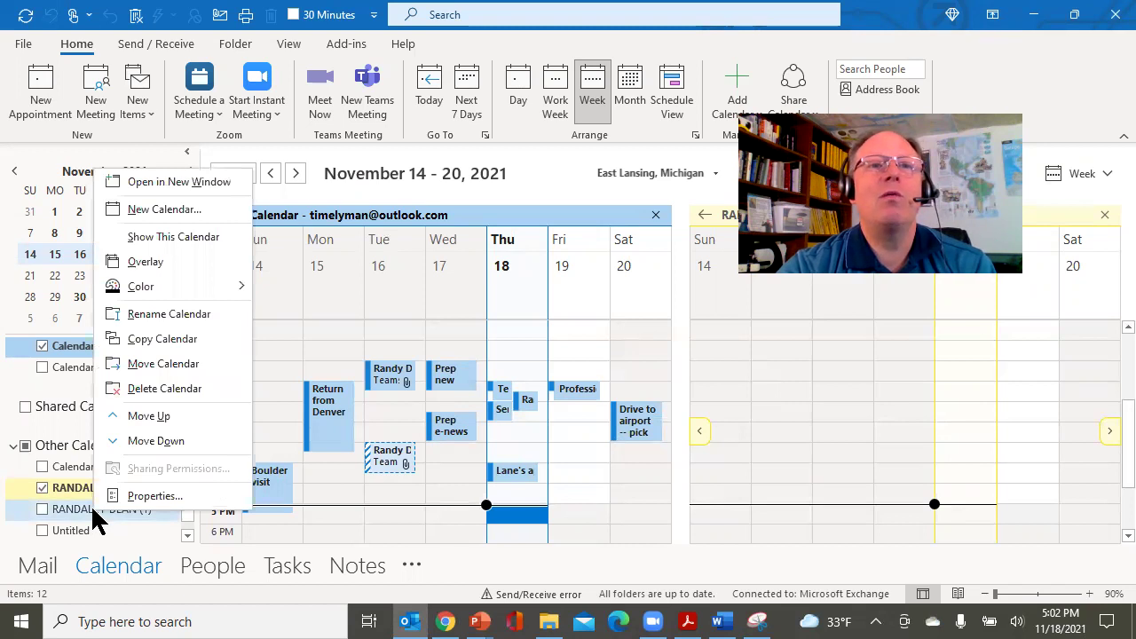
click(177, 194)
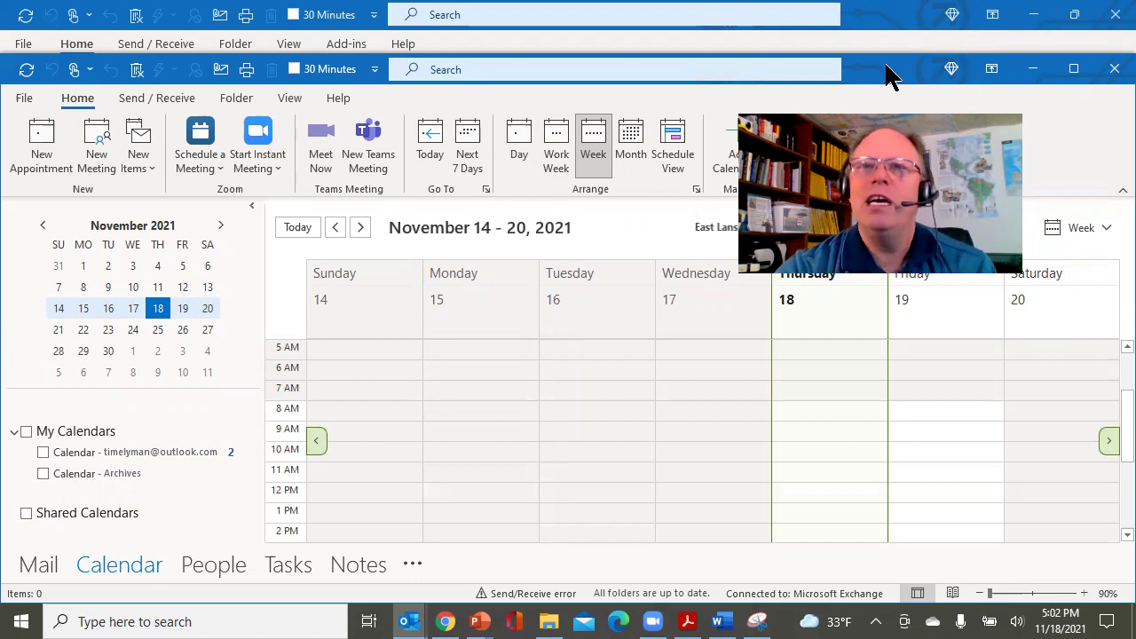
drag(890, 75, 473, 75)
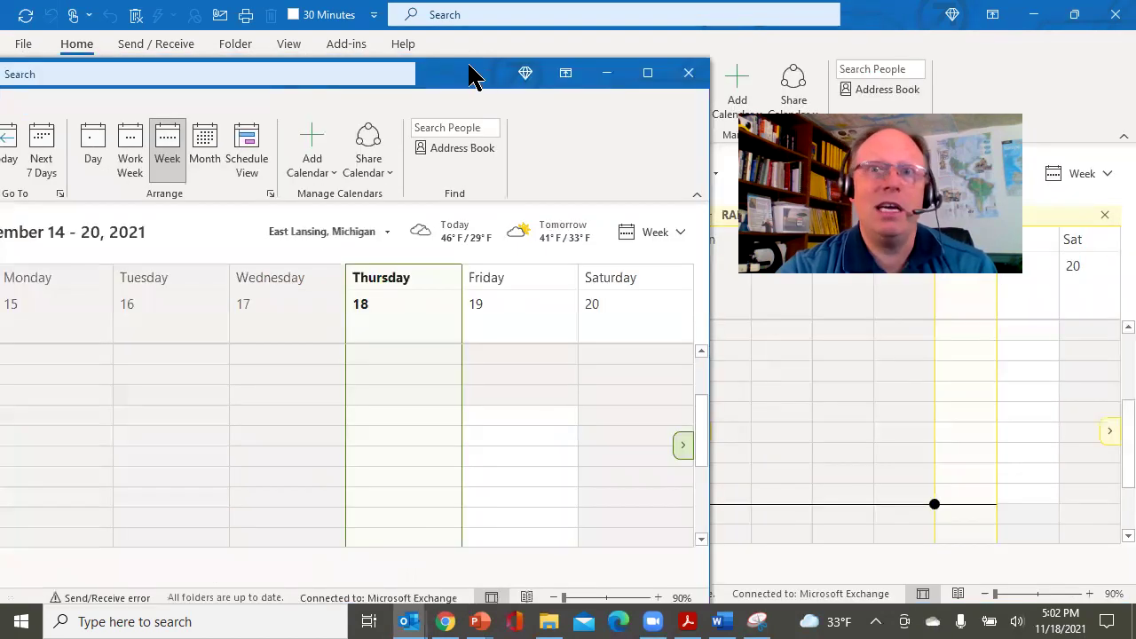
click(688, 73)
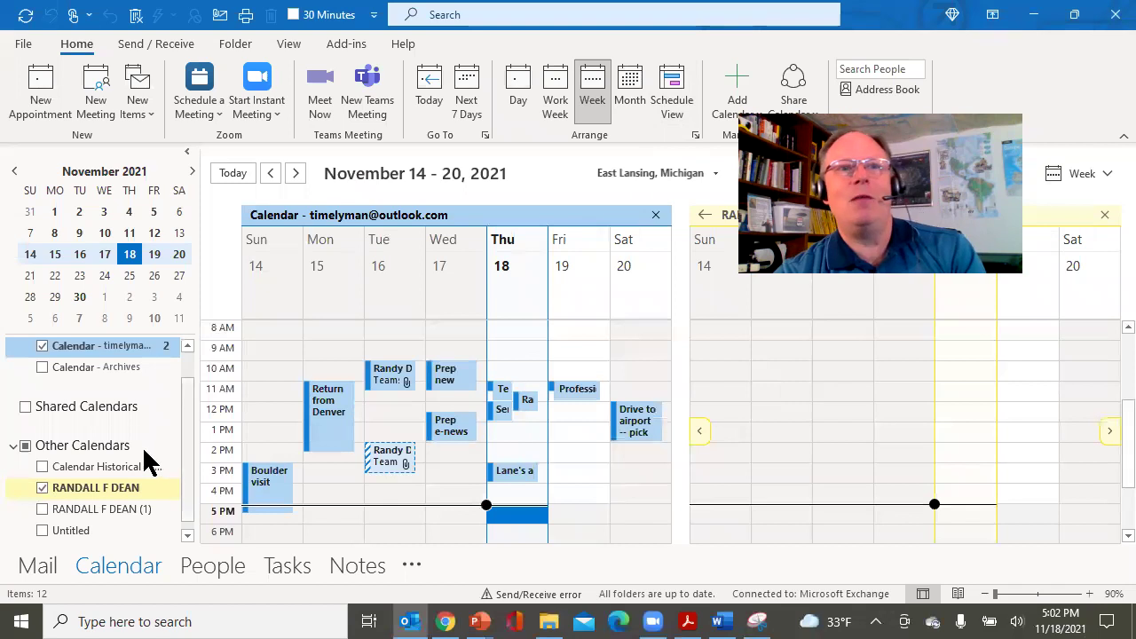
Show all five Other Calendars, including timelyman and both RANDALL F DEAN, as stacked timeline rows
right_click(113, 499)
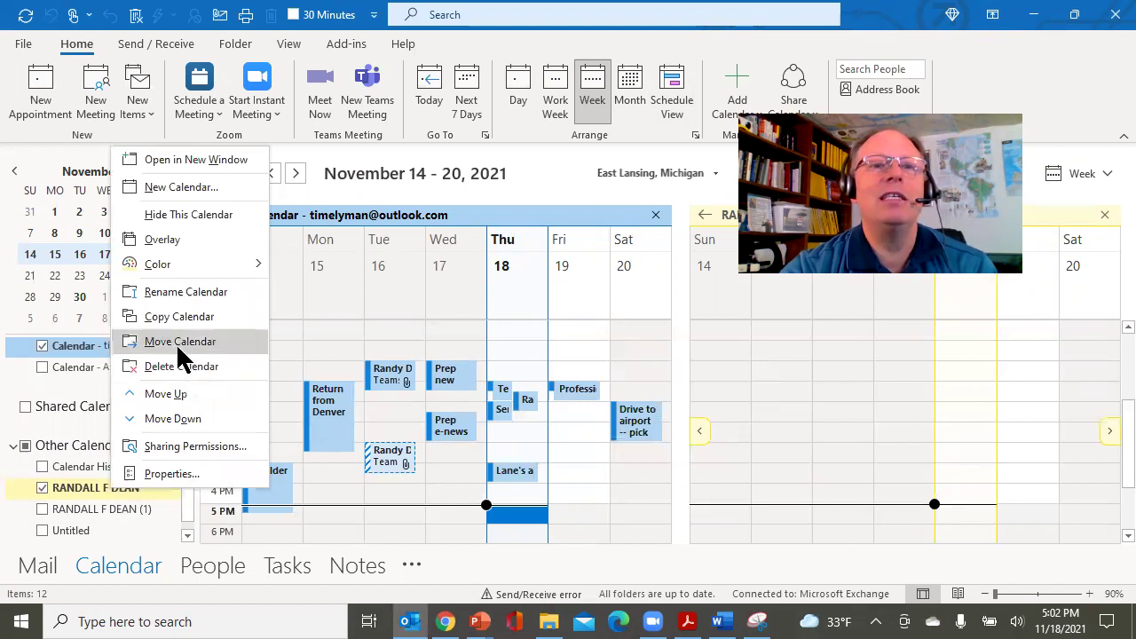
key(Escape)
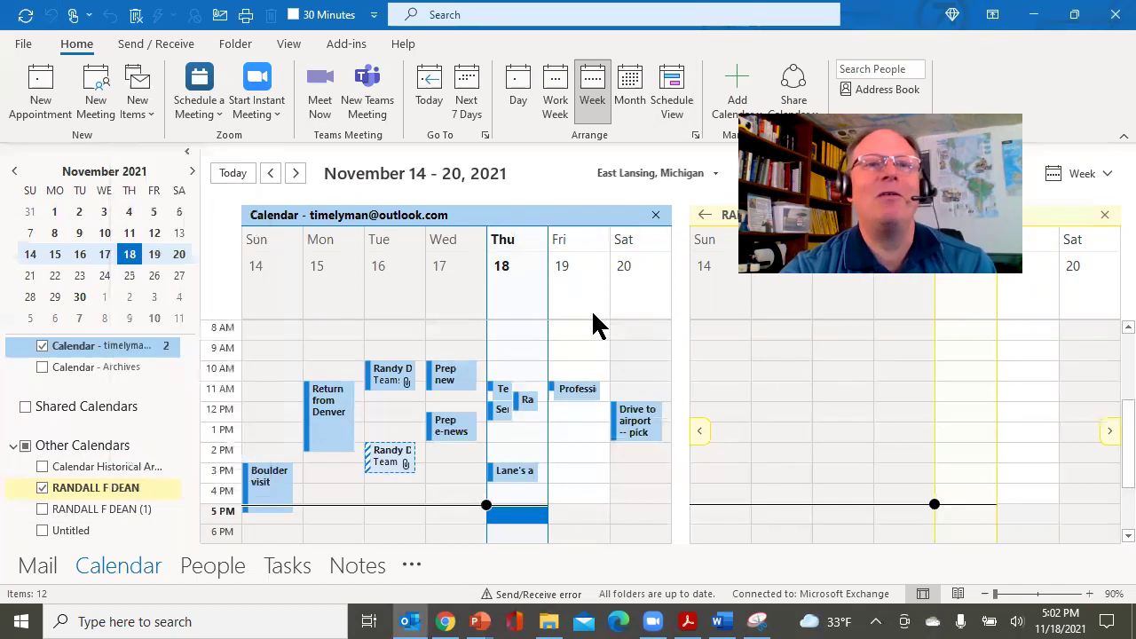
right_click(84, 448)
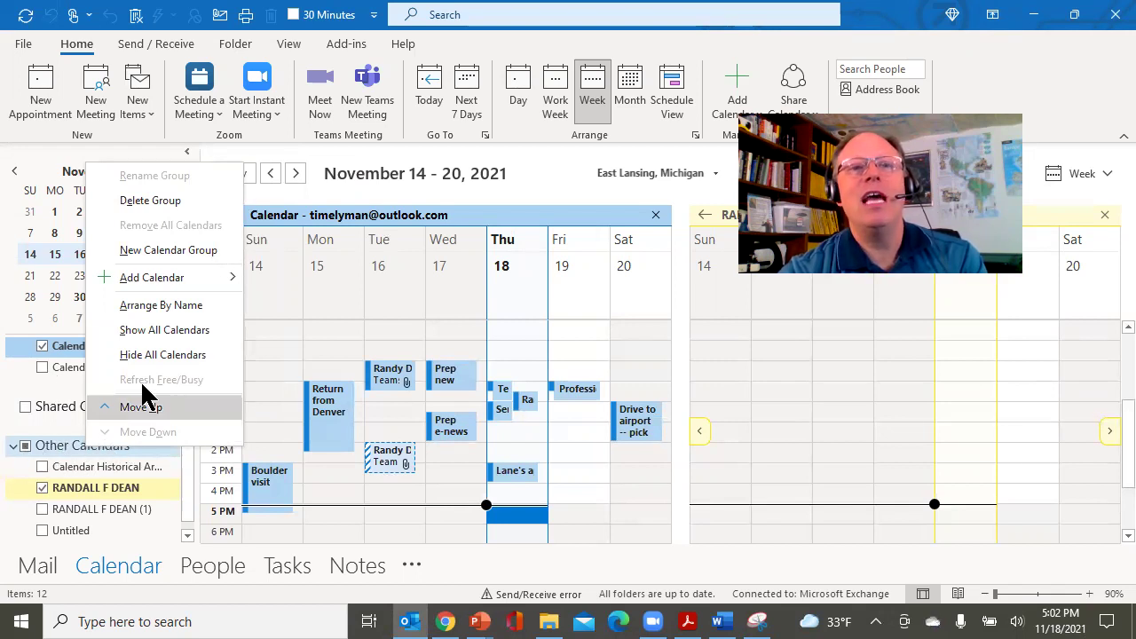
click(157, 332)
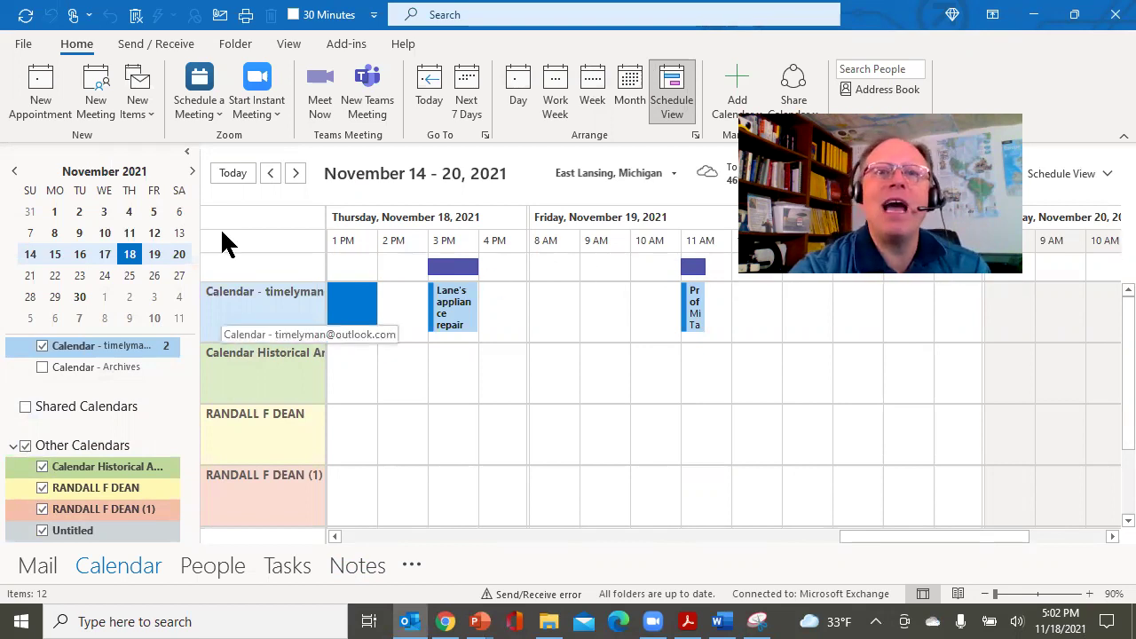
Browse back to earlier weeks, return to Nov 14–20, and hide the duplicate shared calendar
click(272, 174)
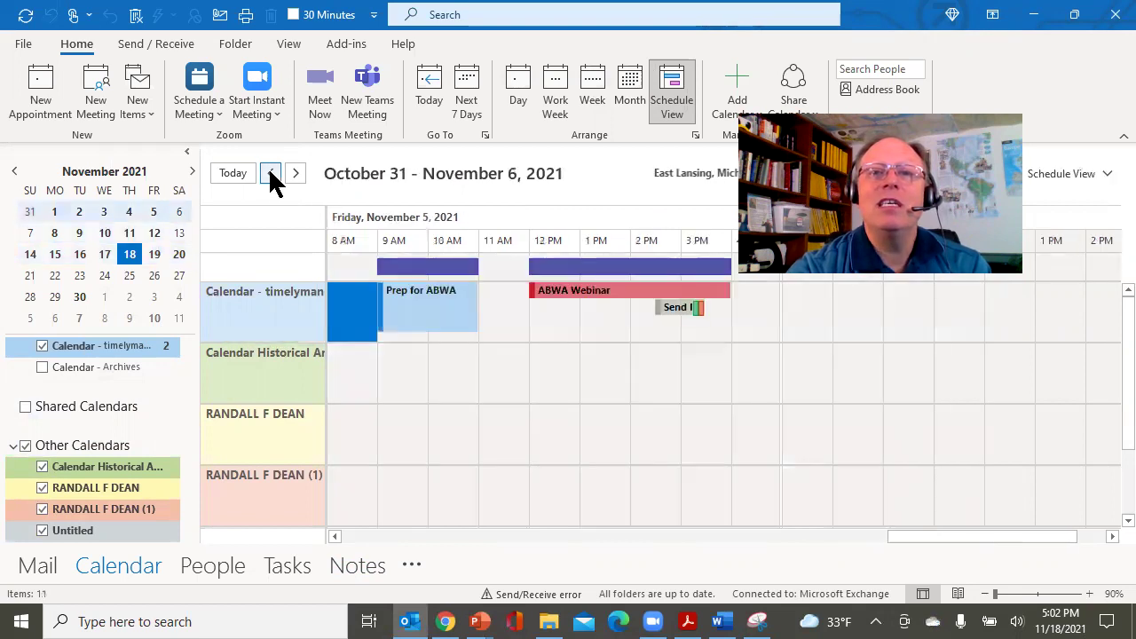
click(295, 174)
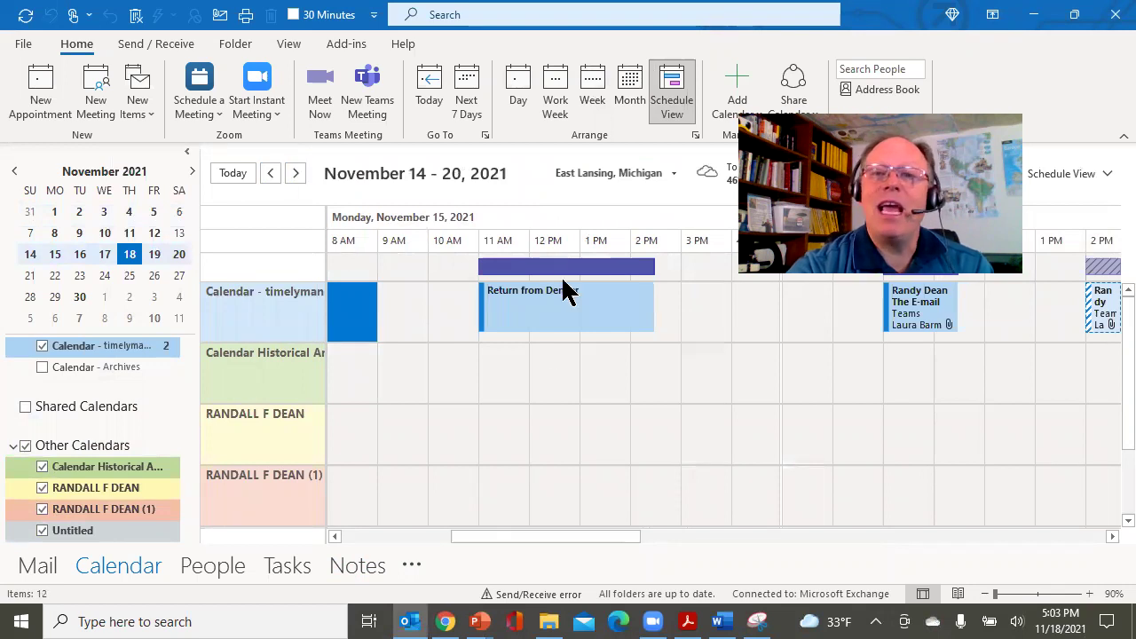
scroll(192, 426, down, 1)
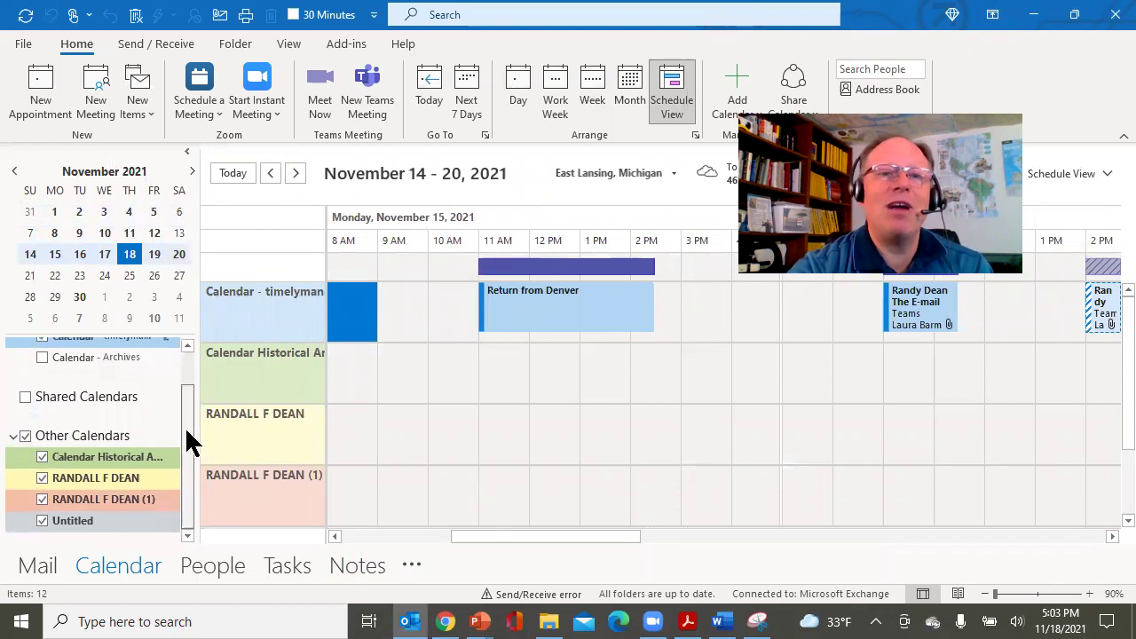
click(40, 497)
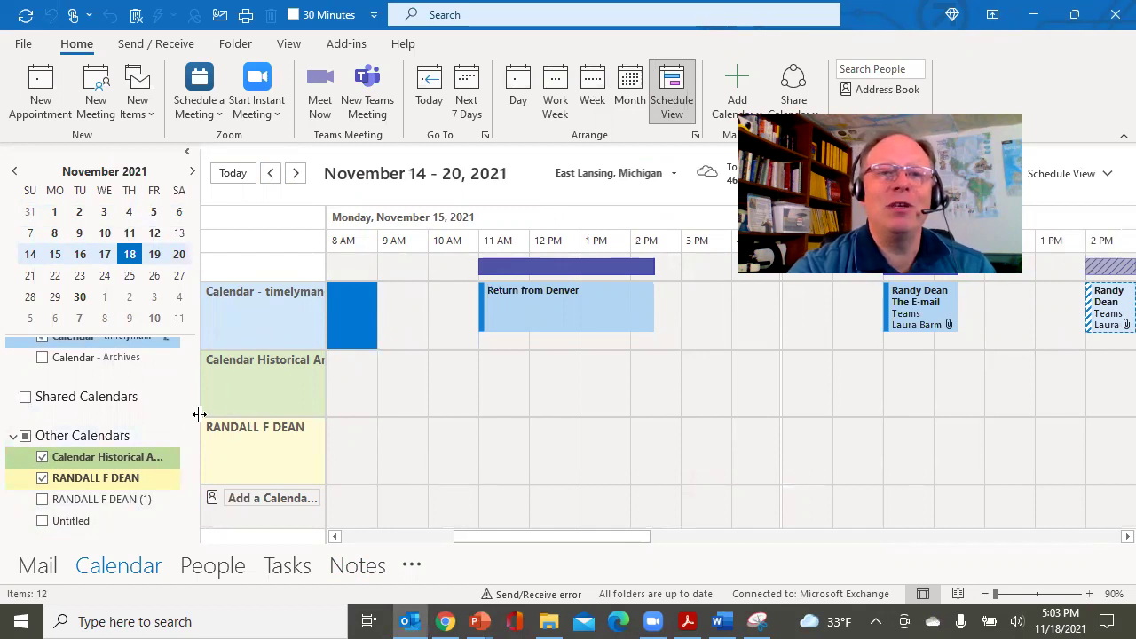
Hide all My Calendars, then re-enable only the main calendar
scroll(192, 417, up, 2)
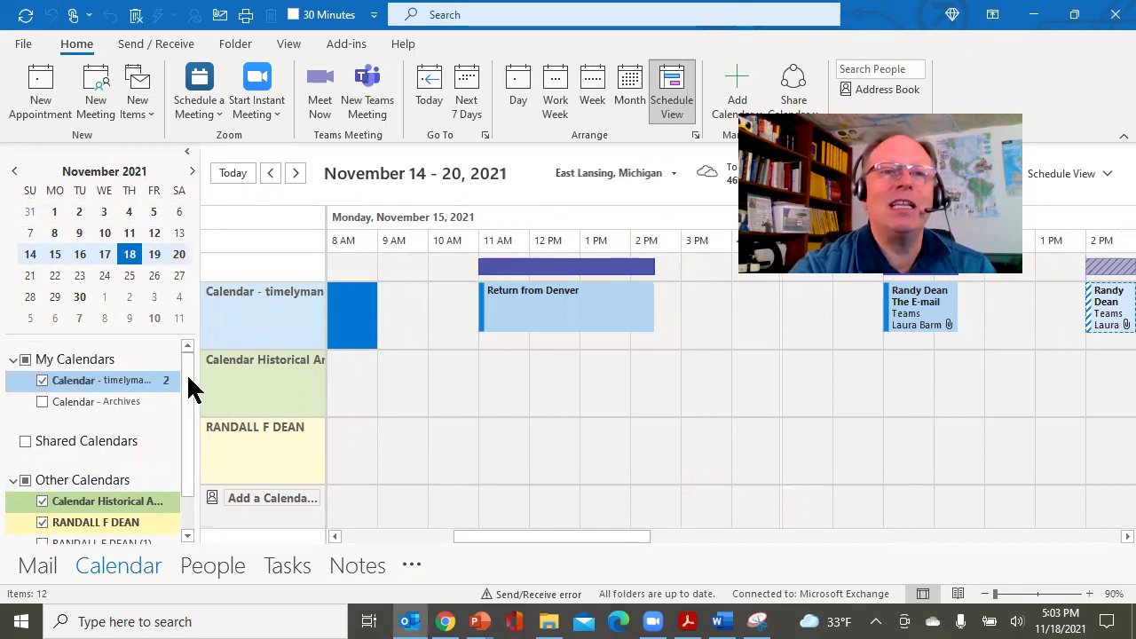
right_click(82, 369)
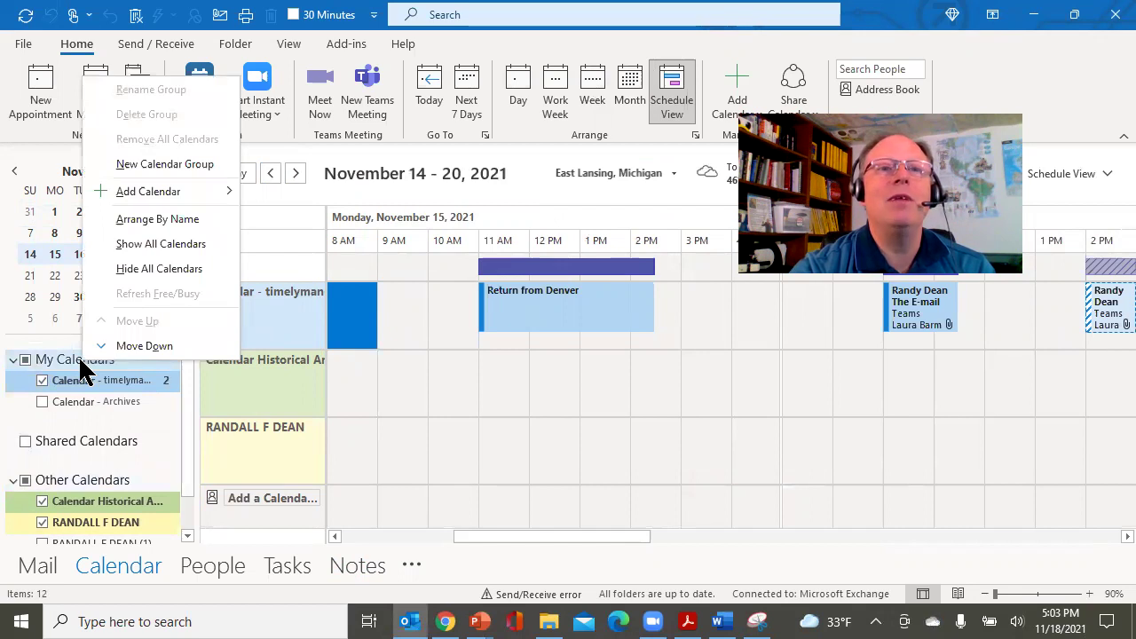
click(152, 270)
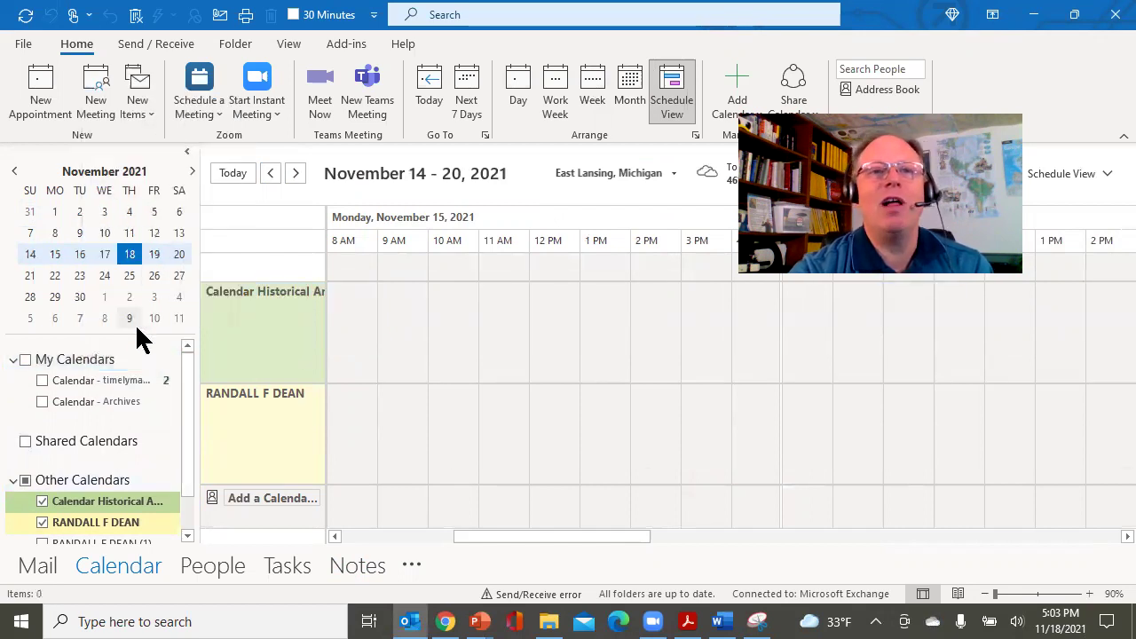
right_click(92, 361)
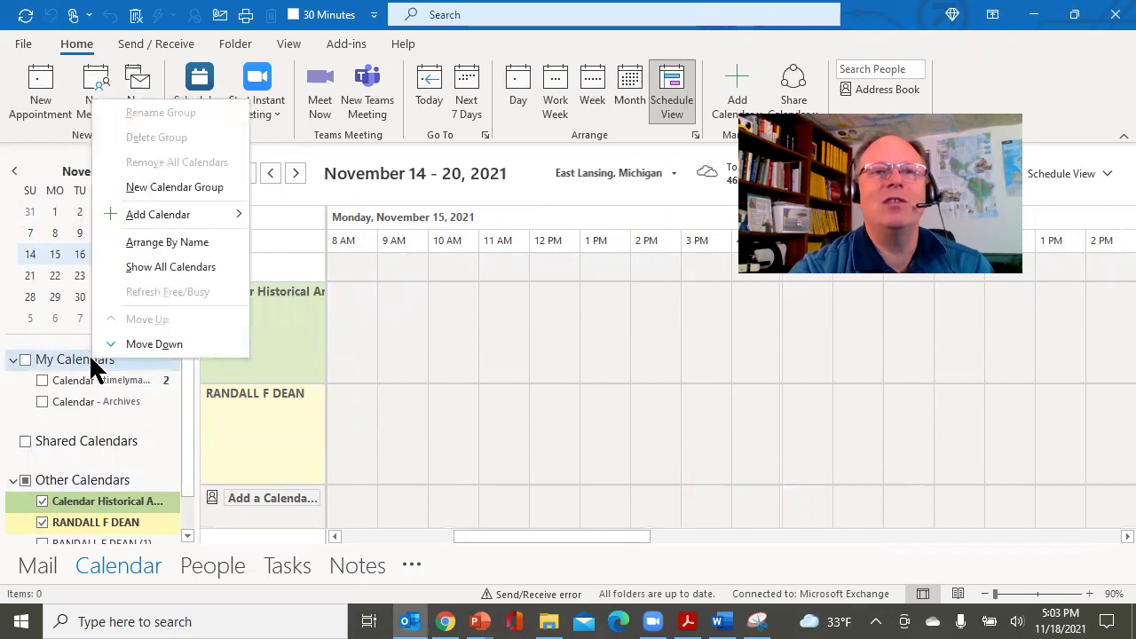
click(480, 398)
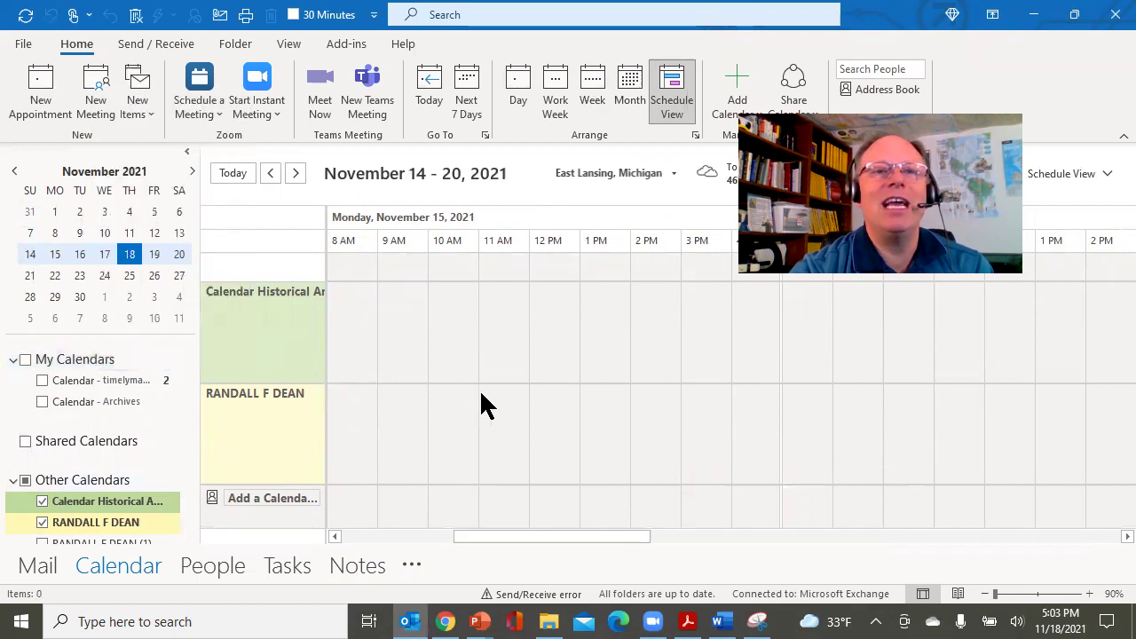
click(42, 503)
click(42, 522)
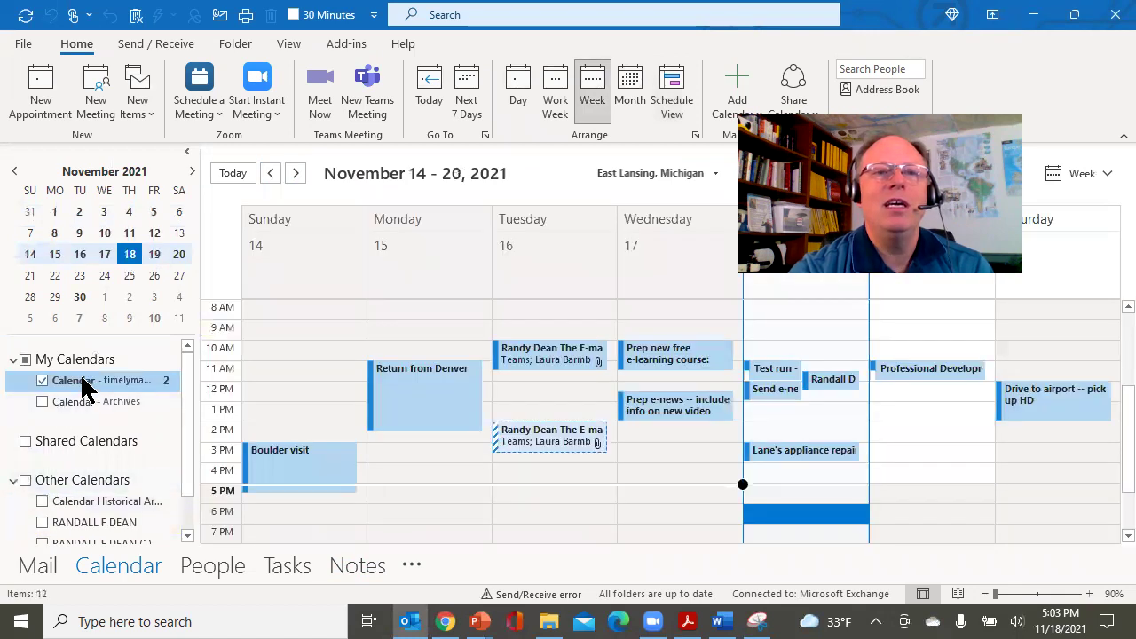
Show all calendars in both My Calendars and Other Calendars in the Schedule View
right_click(81, 362)
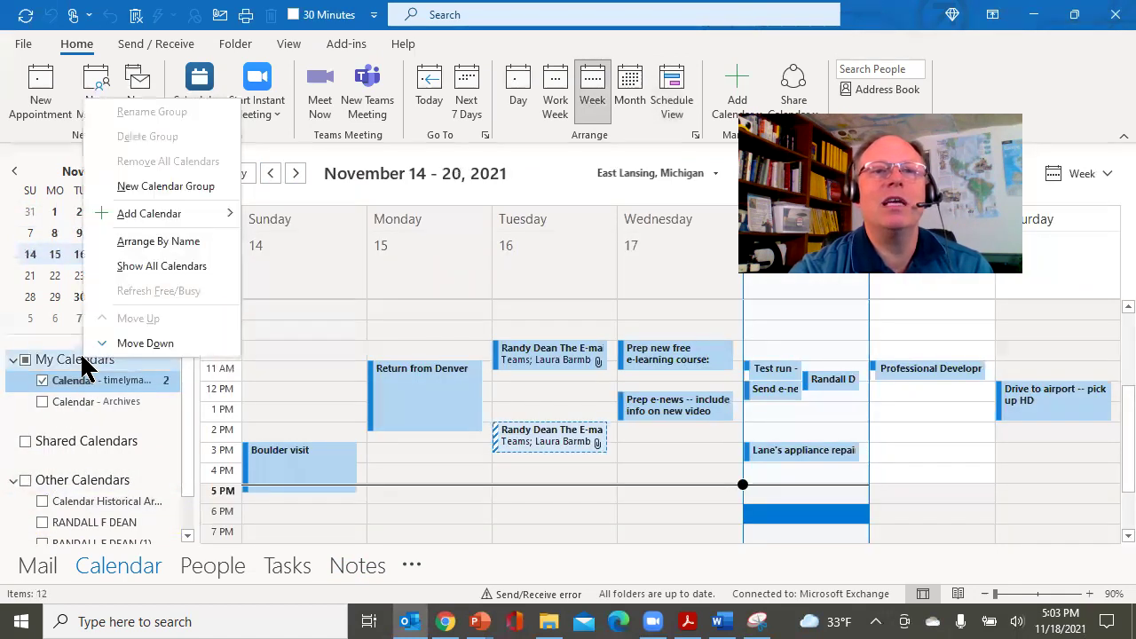
click(184, 265)
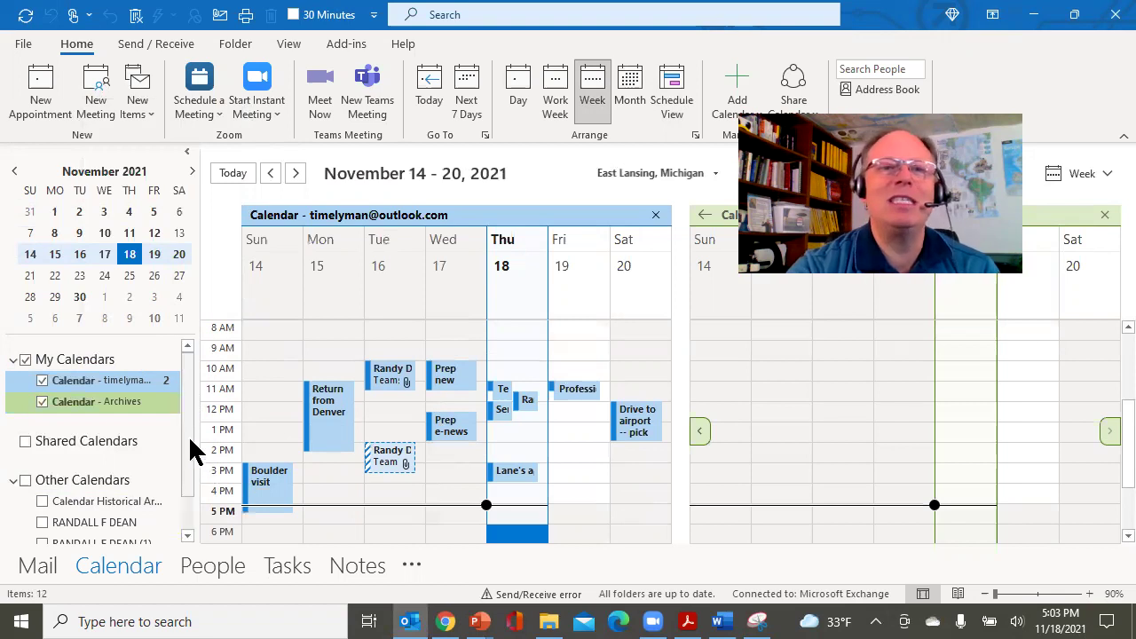
right_click(78, 486)
click(152, 397)
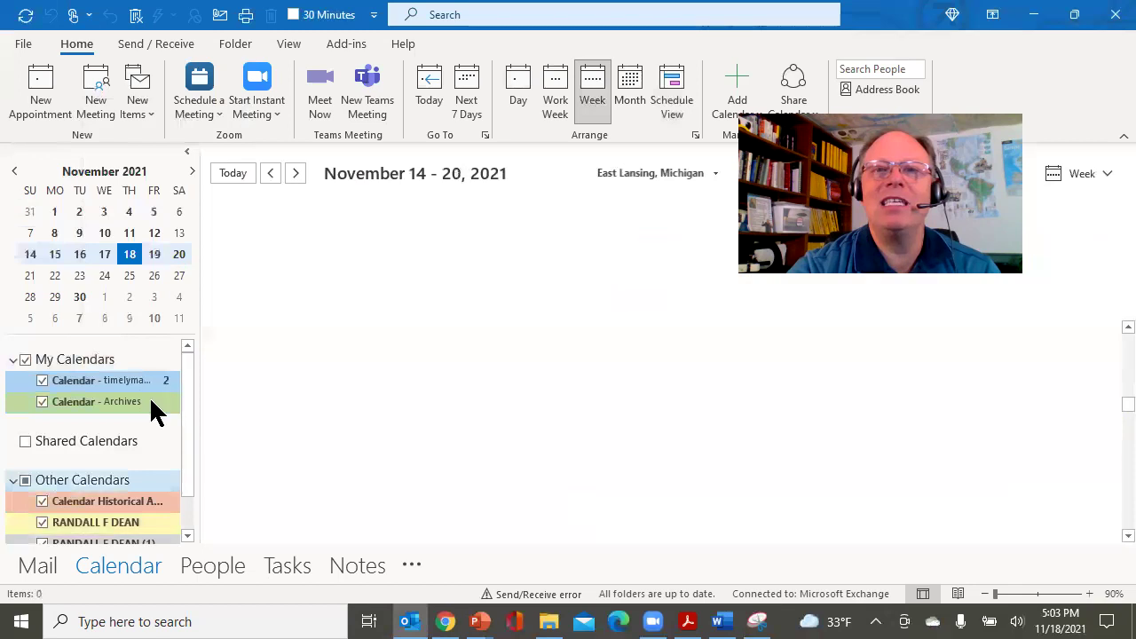
scroll(373, 368, down, 2)
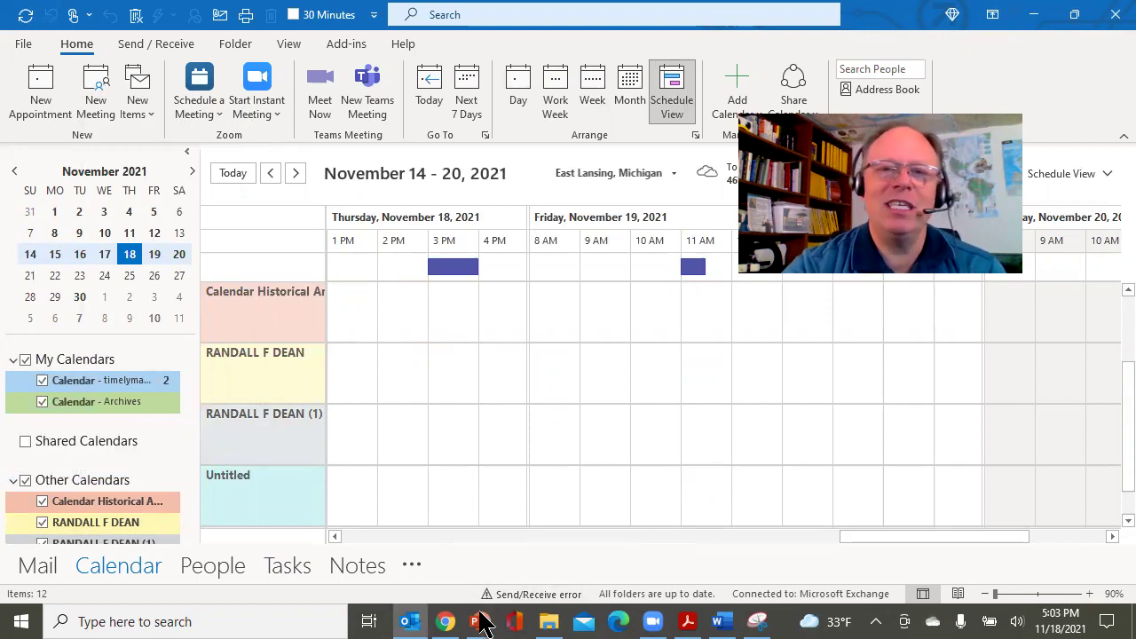
mouse_move(480, 622)
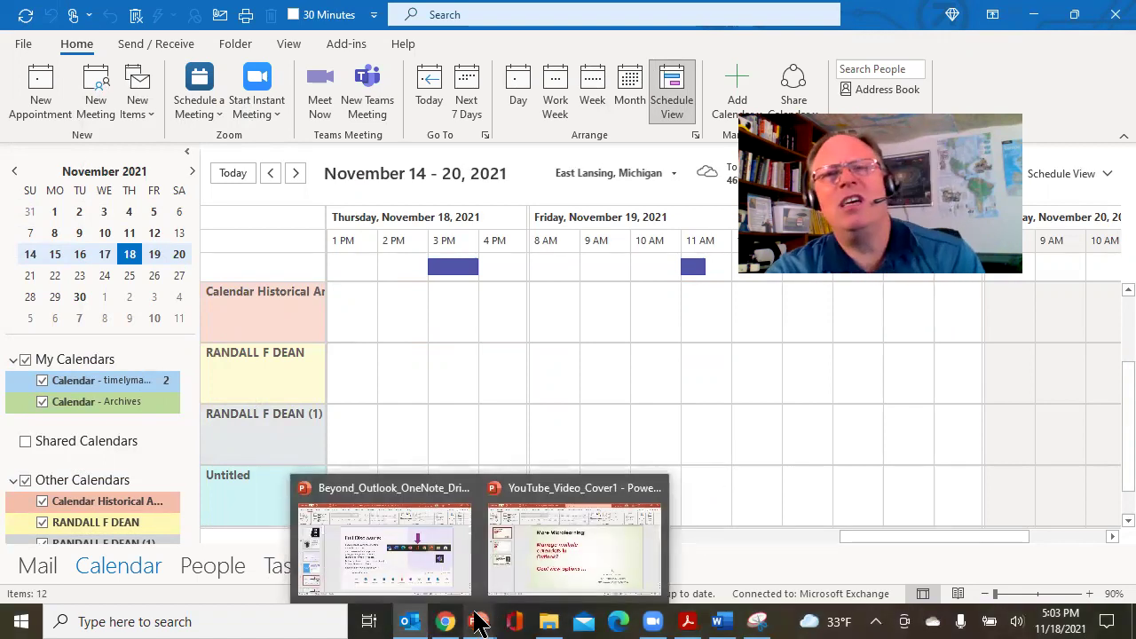
Switch to the YouTube_Video_Cover1 presentation and go to slide 3, 'Thank you for your time!'
click(545, 568)
click(61, 381)
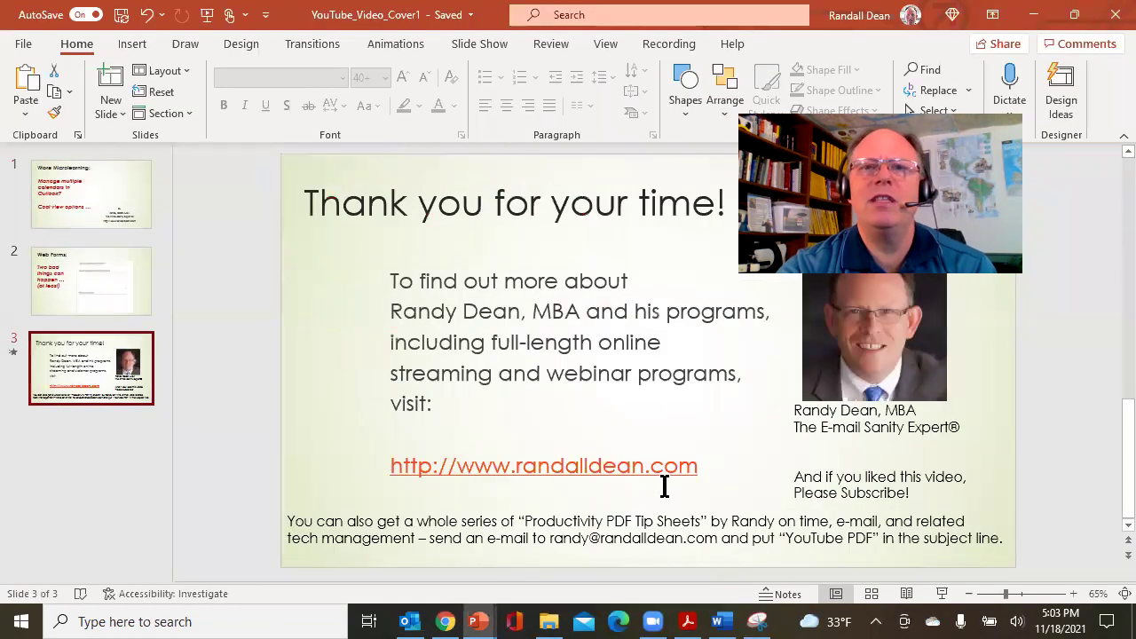